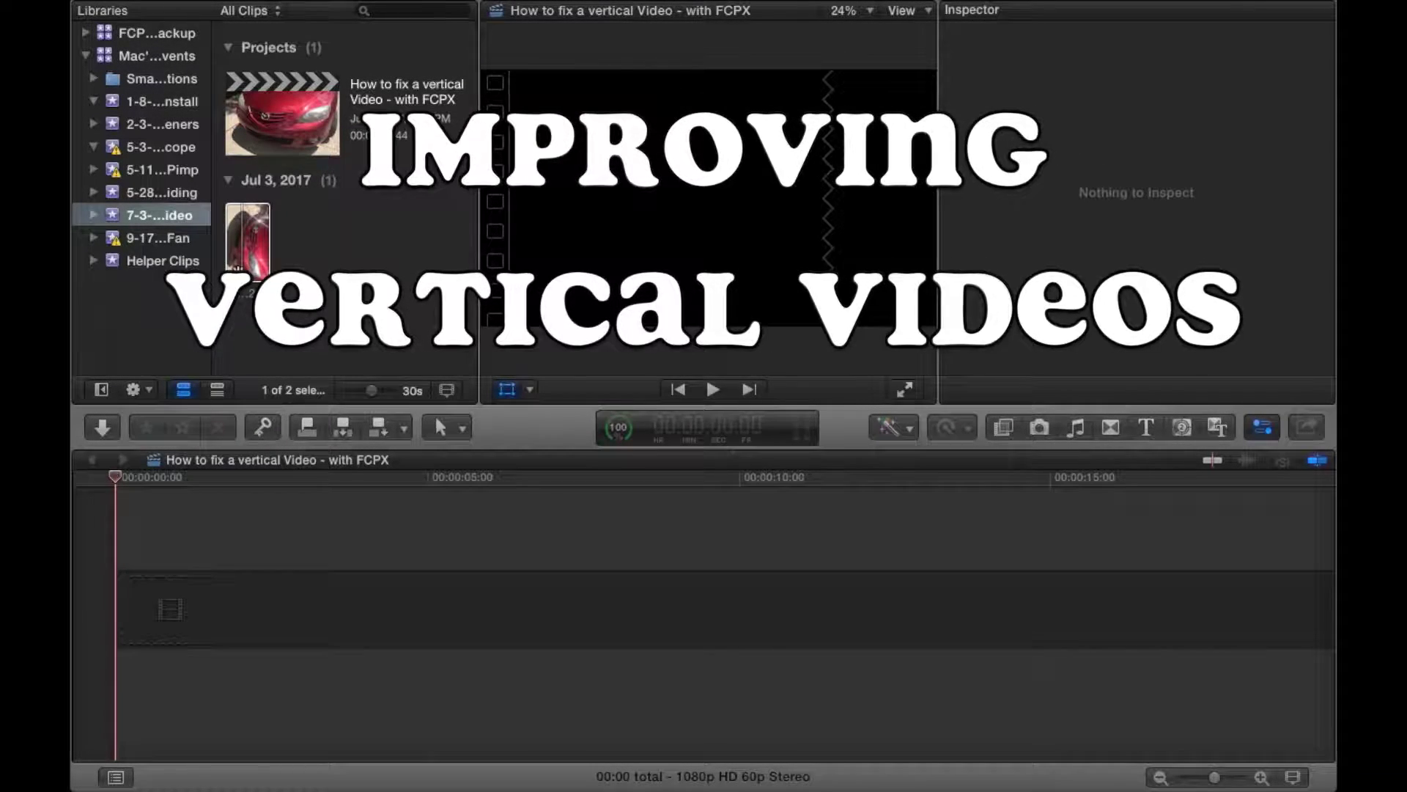
# Add the vertical car clip IMG_1382 to the new project's timeline.
pyautogui.click(236, 267)
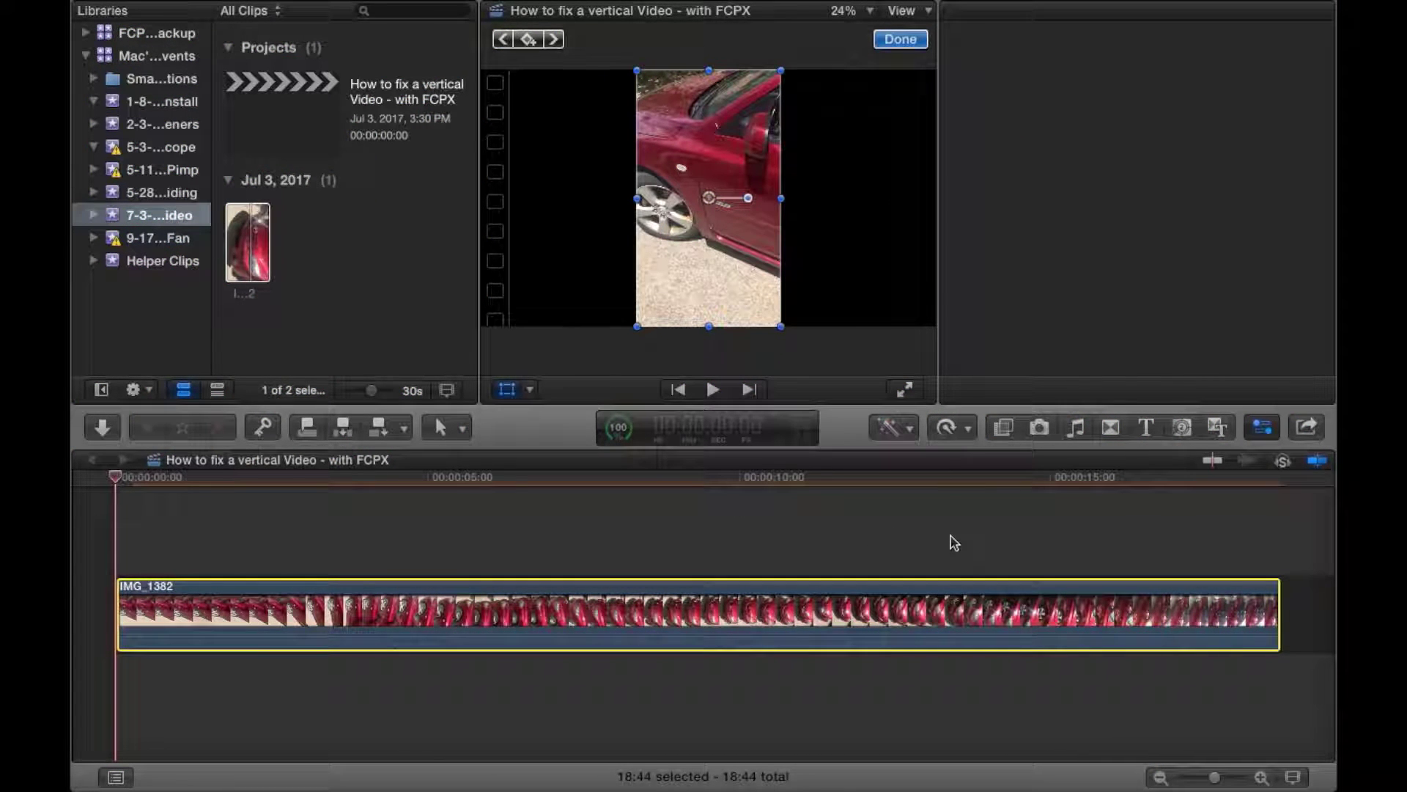
# Show the Inspector and Blur effects, then stack a second IMG_1382 copy in the timeline.
pyautogui.press('super+4')
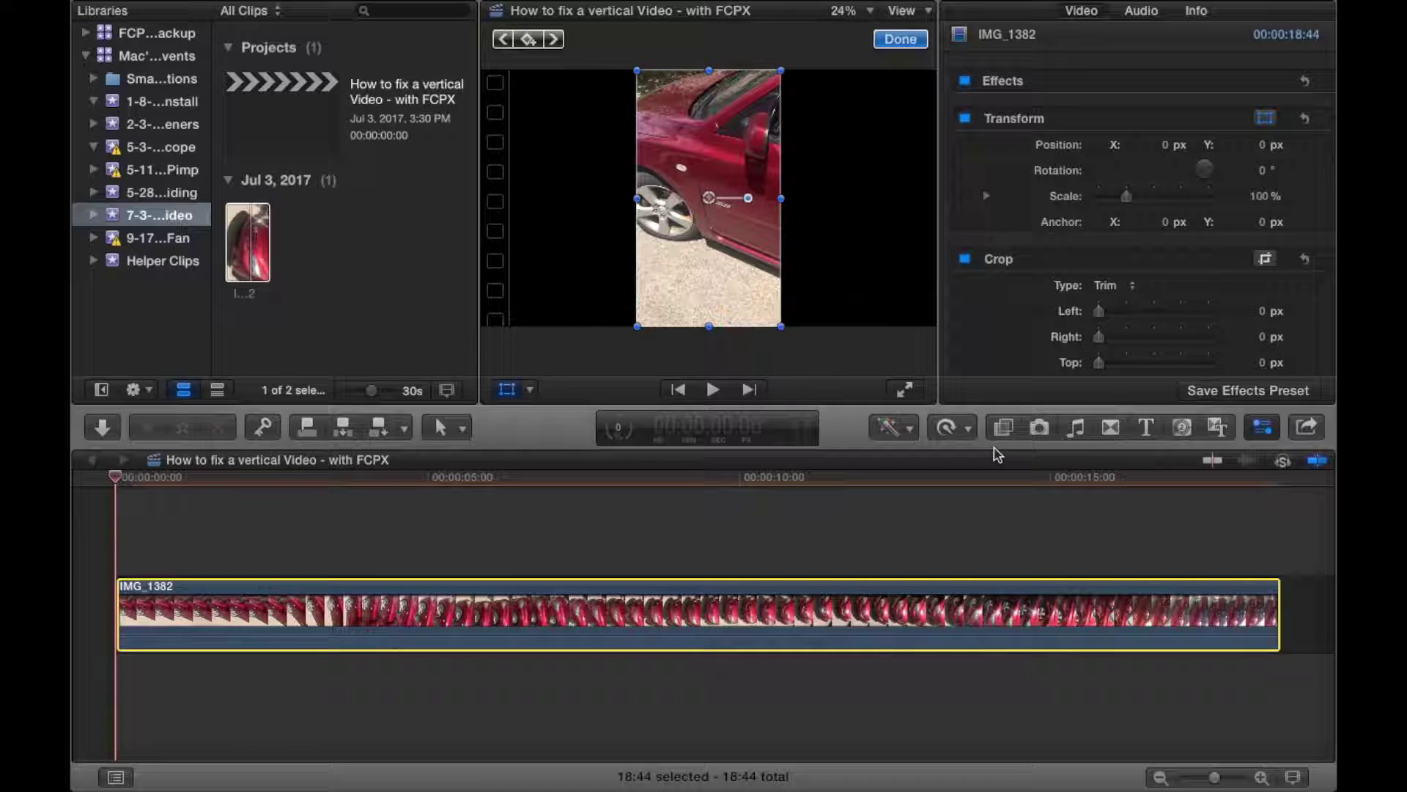
pyautogui.click(1003, 428)
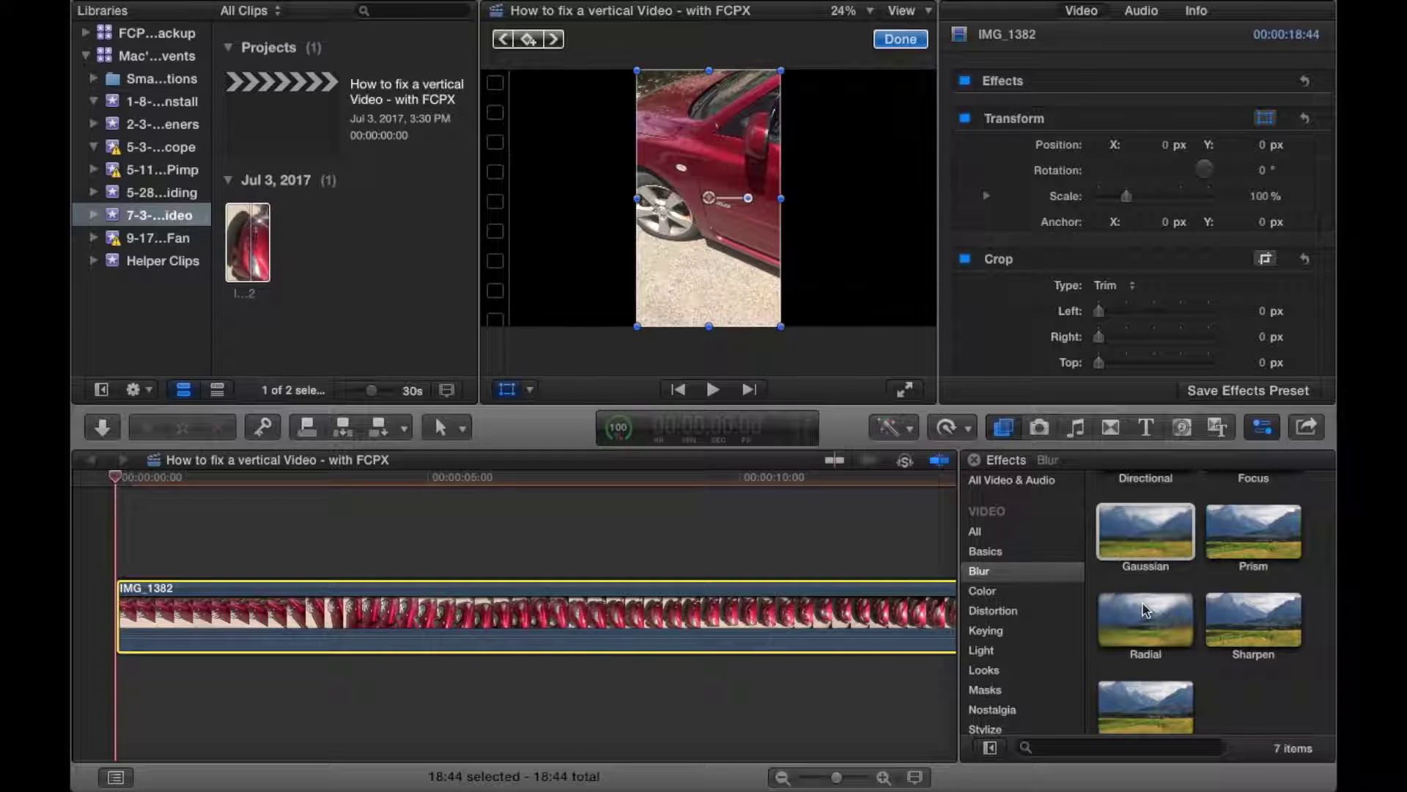
pyautogui.click(1151, 539)
pyautogui.click(289, 274)
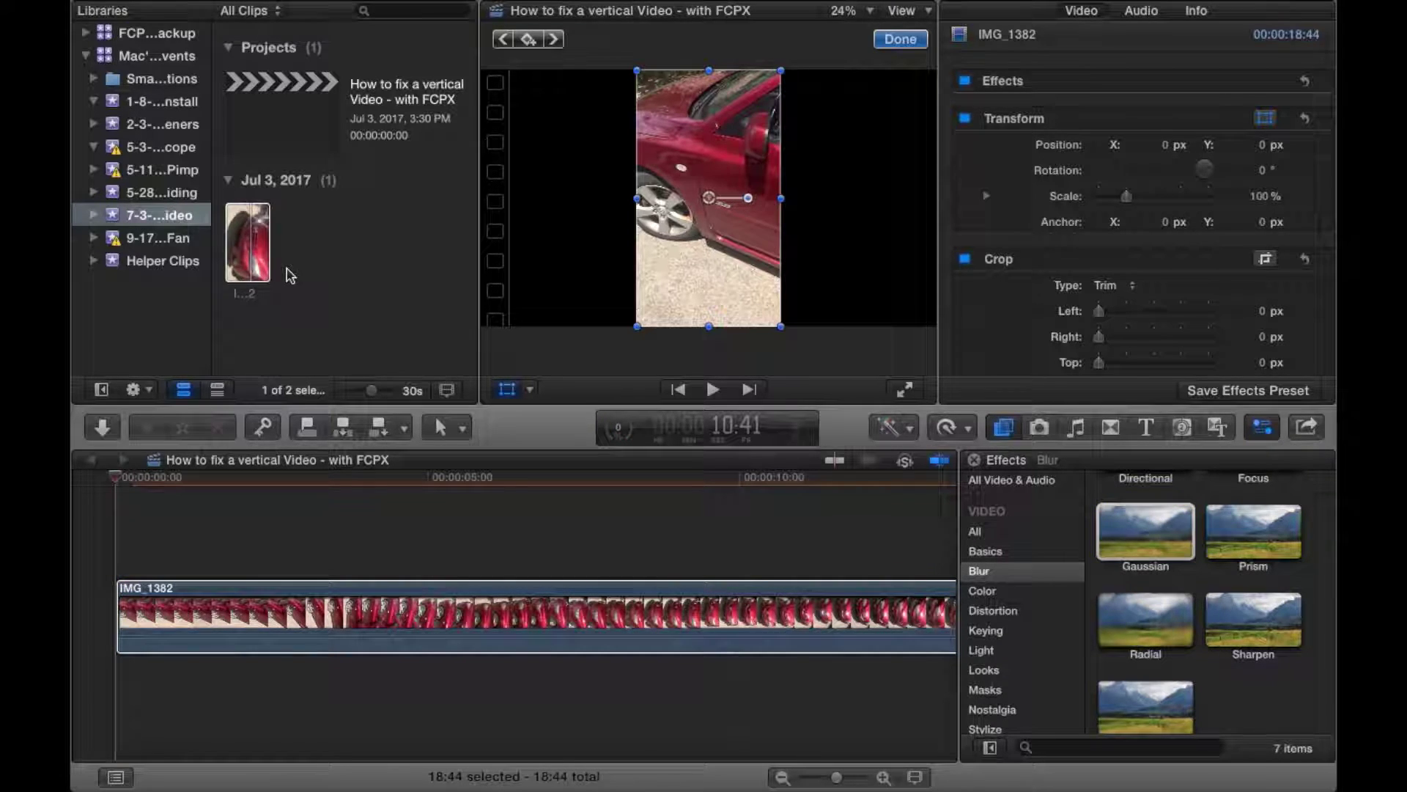
pyautogui.moveTo(249, 247)
pyautogui.mouseDown()
pyautogui.moveTo(182, 739)
pyautogui.moveTo(136, 691)
pyautogui.moveTo(118, 696)
pyautogui.mouseUp()
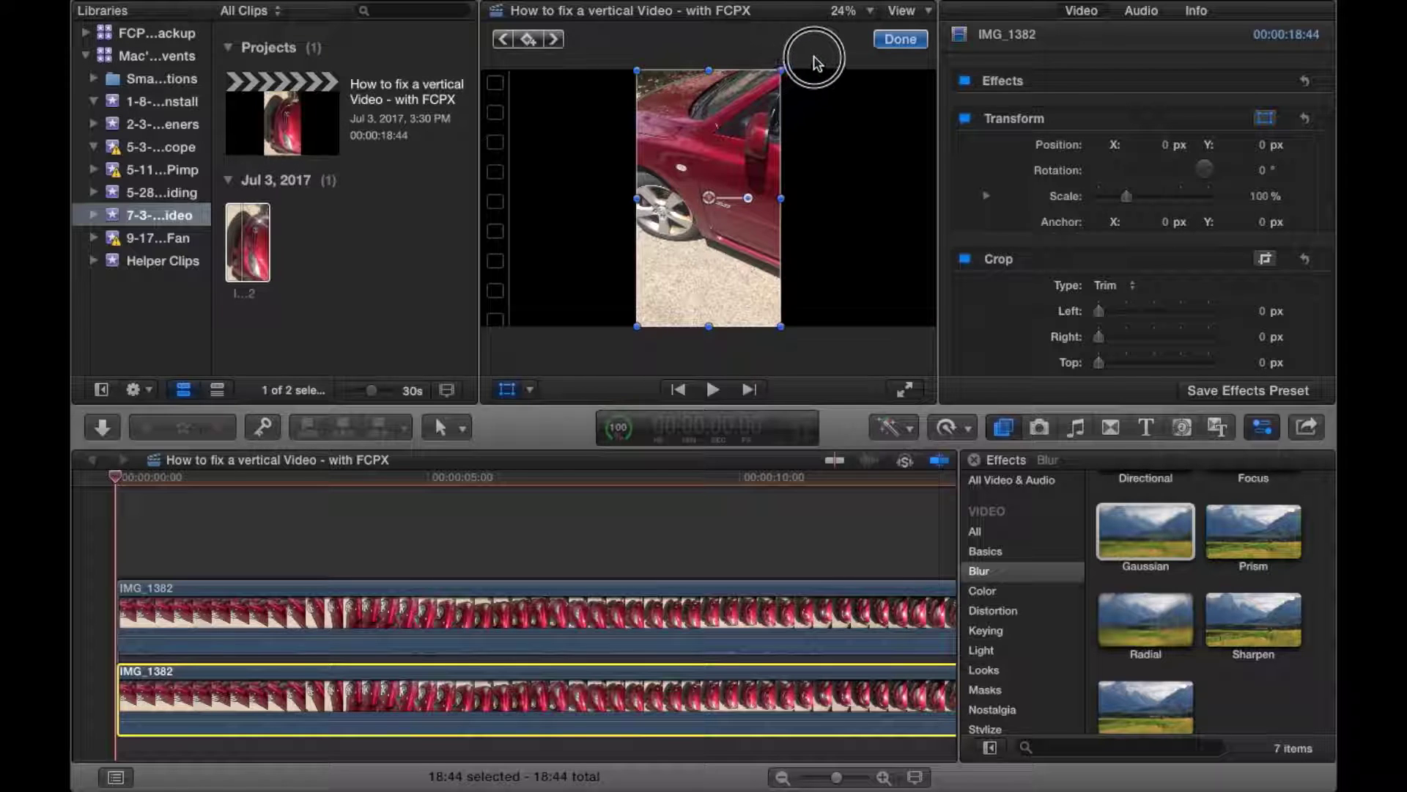
# Scale the lower IMG_1382 copy to about 320% and apply Gaussian blur to it.
pyautogui.moveTo(815, 62); pyautogui.dragTo(896, 24)
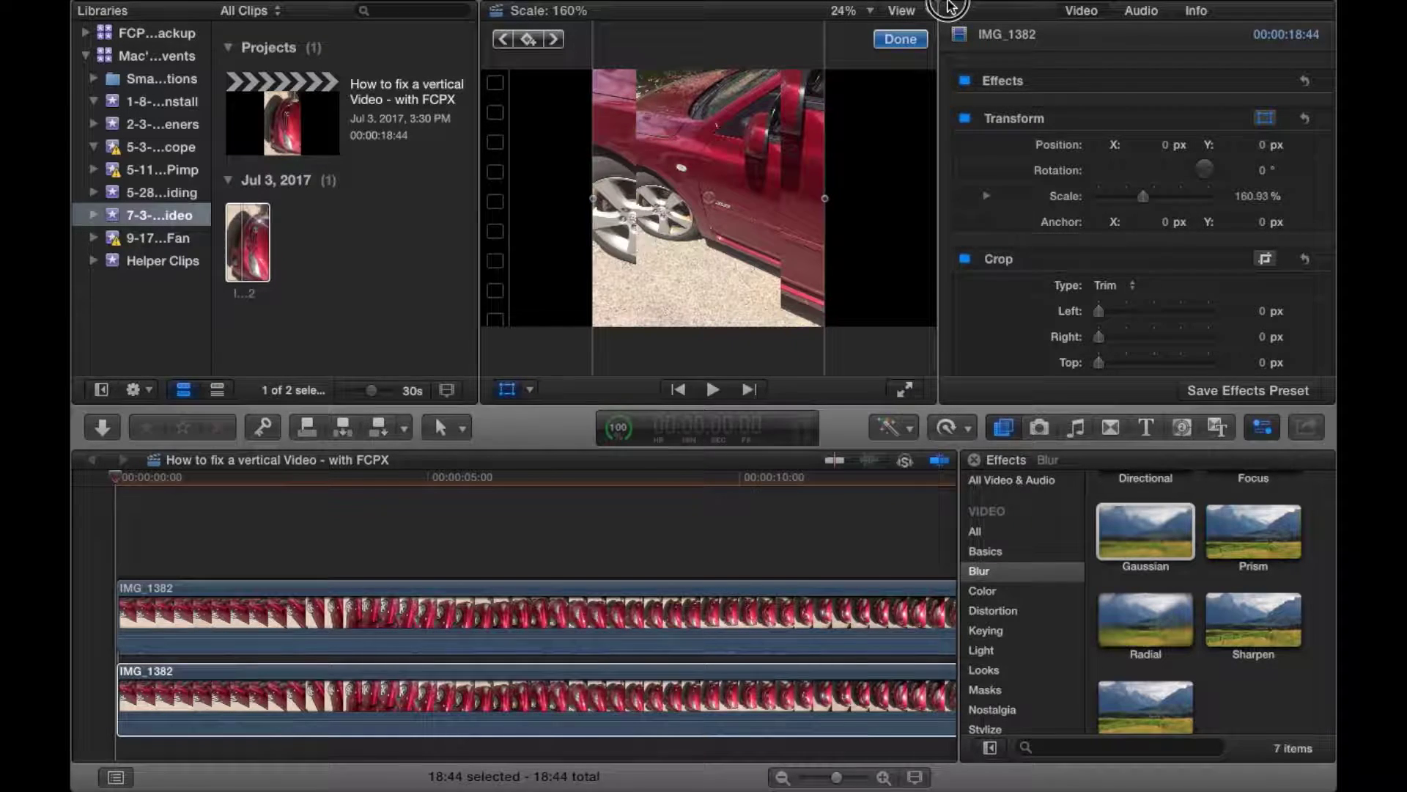
pyautogui.moveTo(948, 6); pyautogui.dragTo(943, 9)
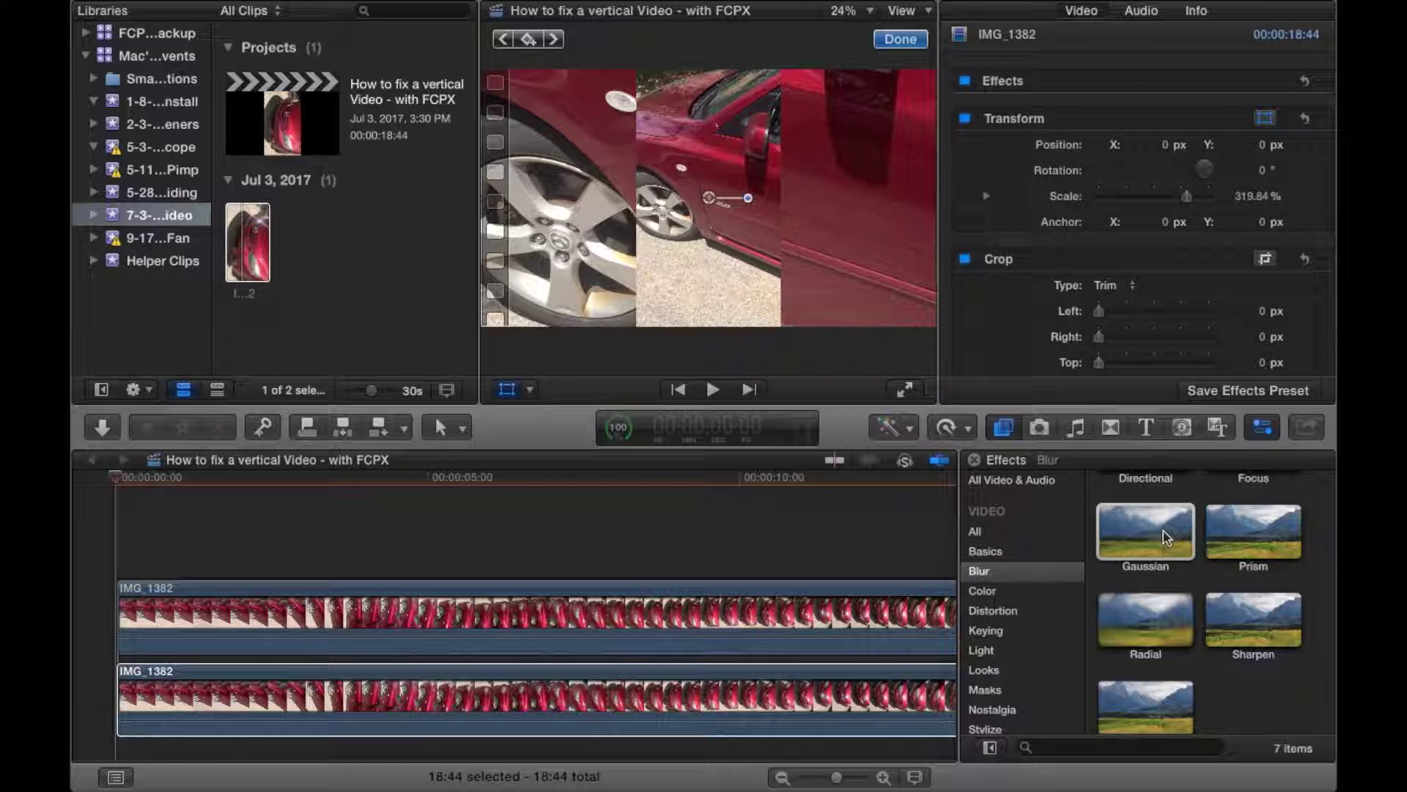
pyautogui.moveTo(1167, 537); pyautogui.dragTo(590, 707)
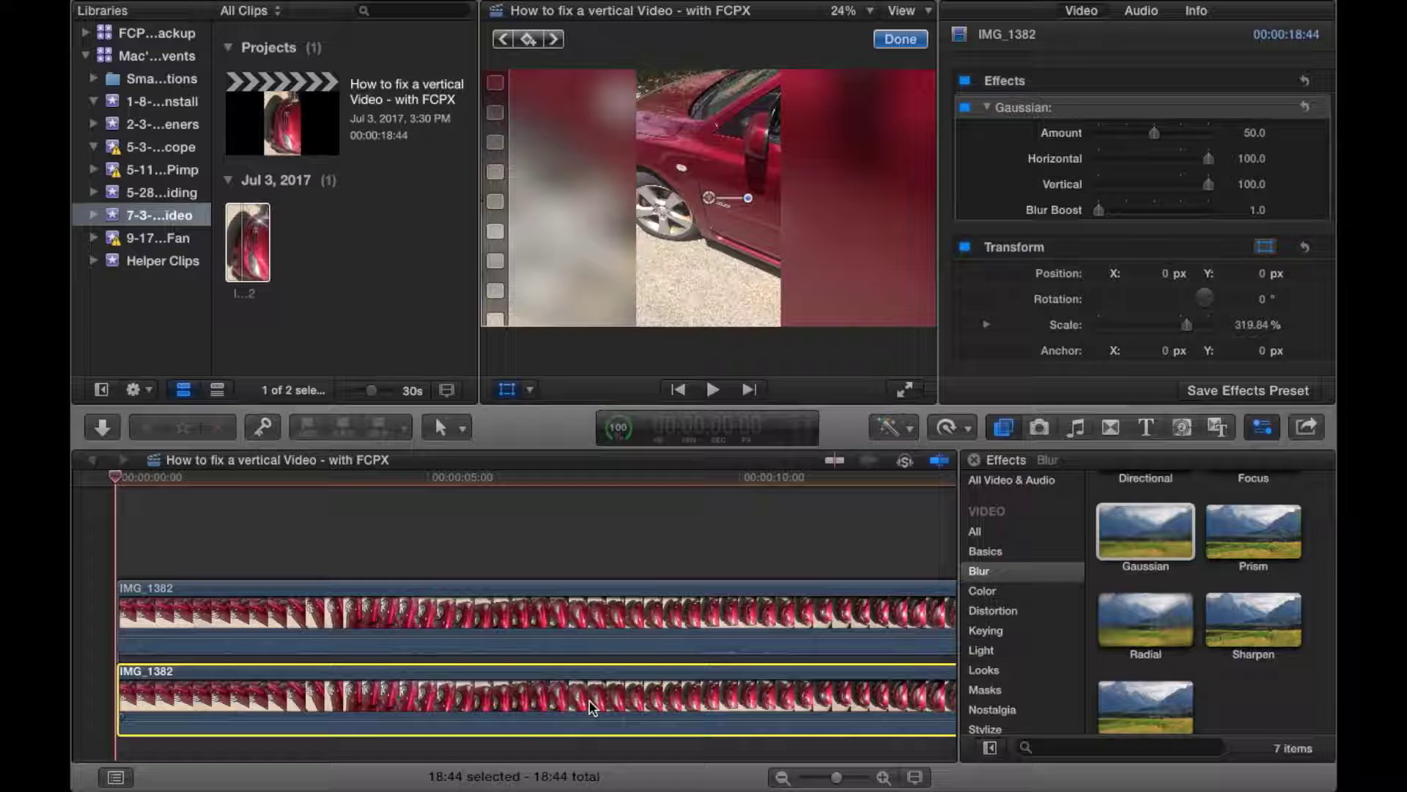
pyautogui.click(105, 564)
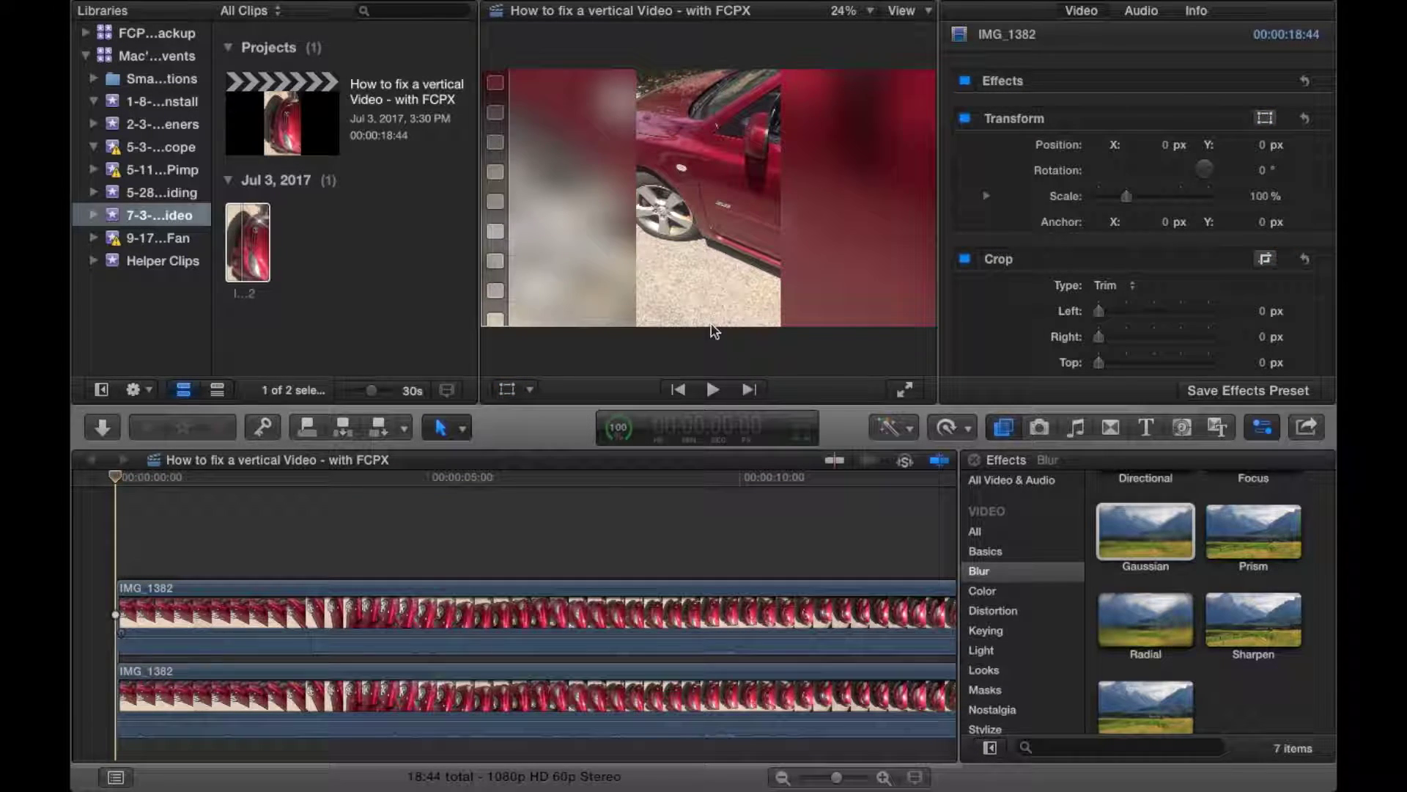
pyautogui.click(712, 393)
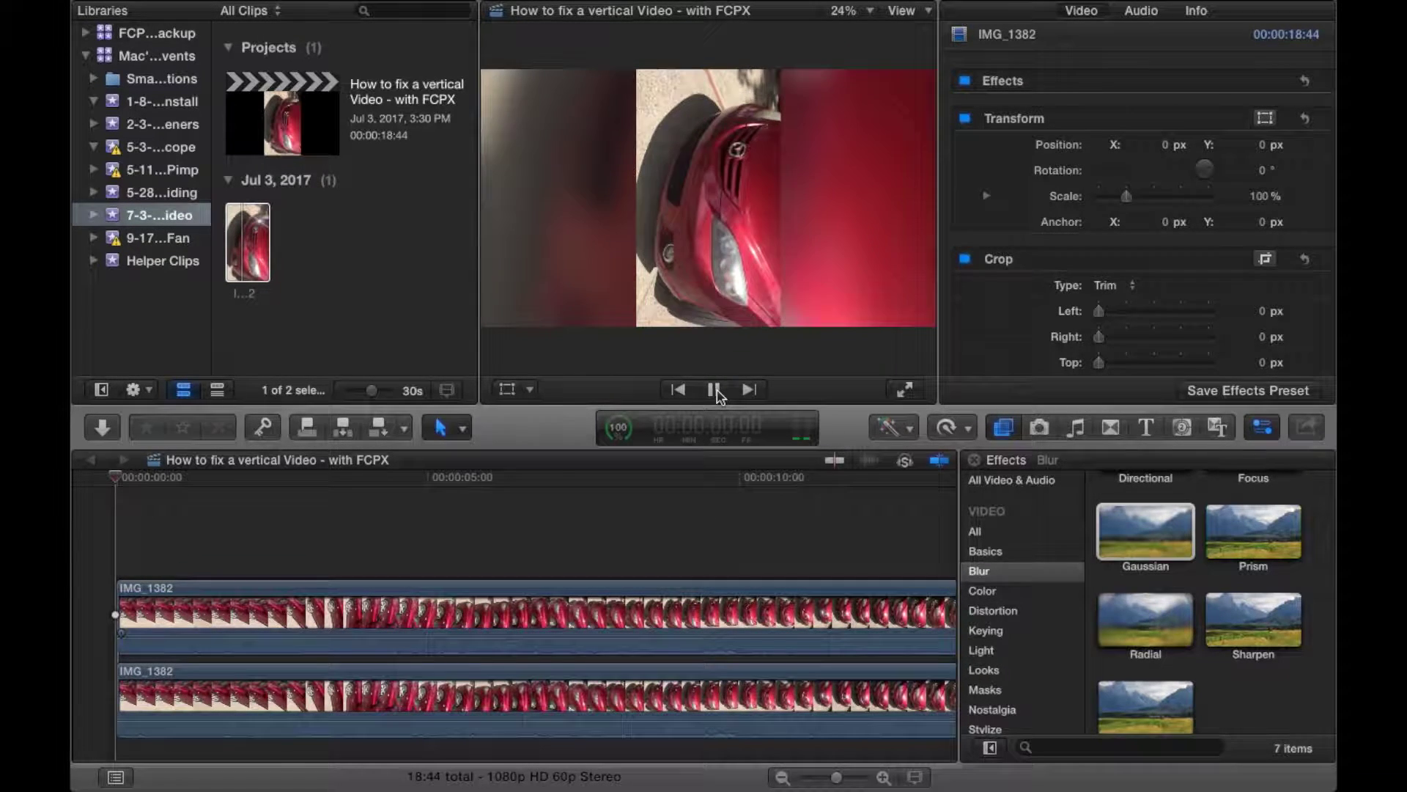
pyautogui.click(713, 389)
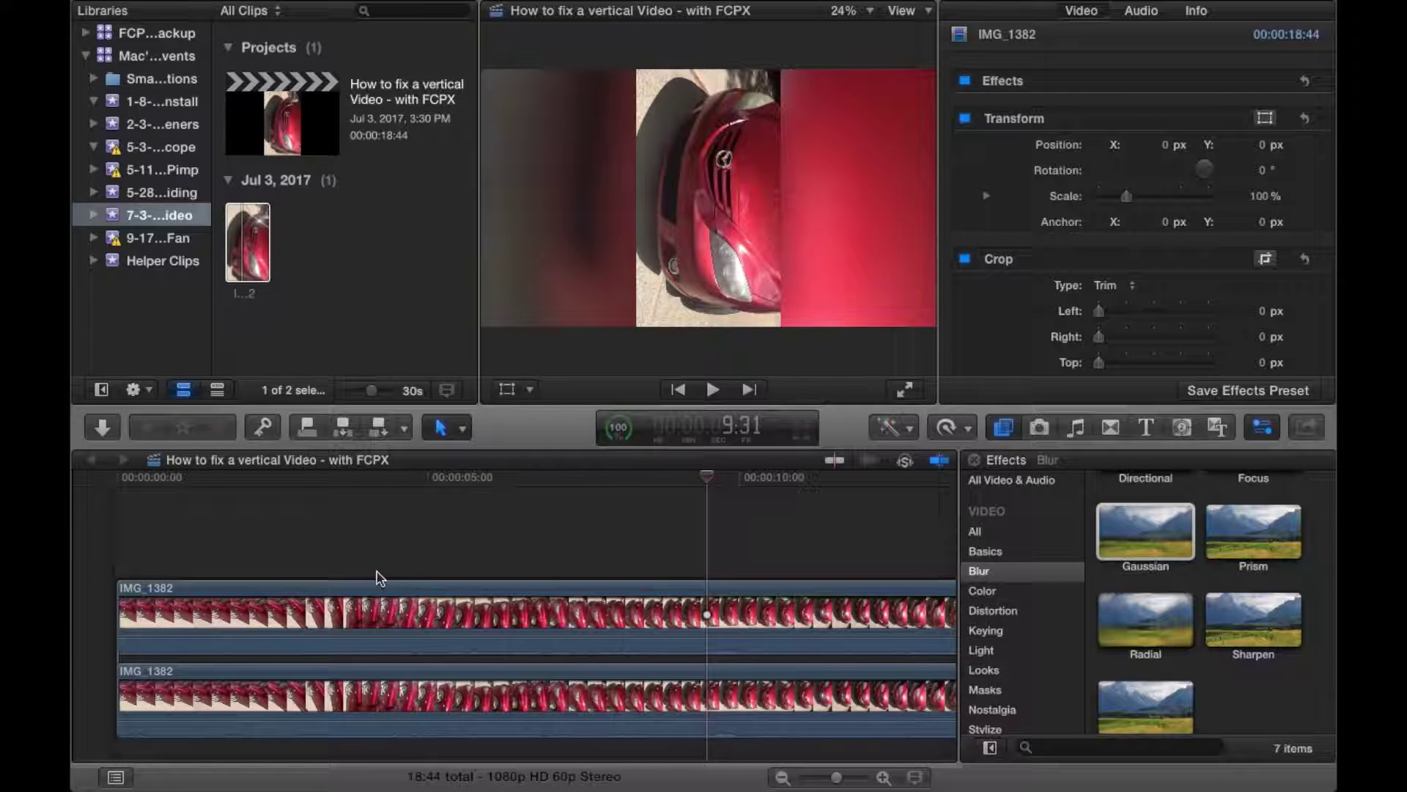
pyautogui.click(284, 568)
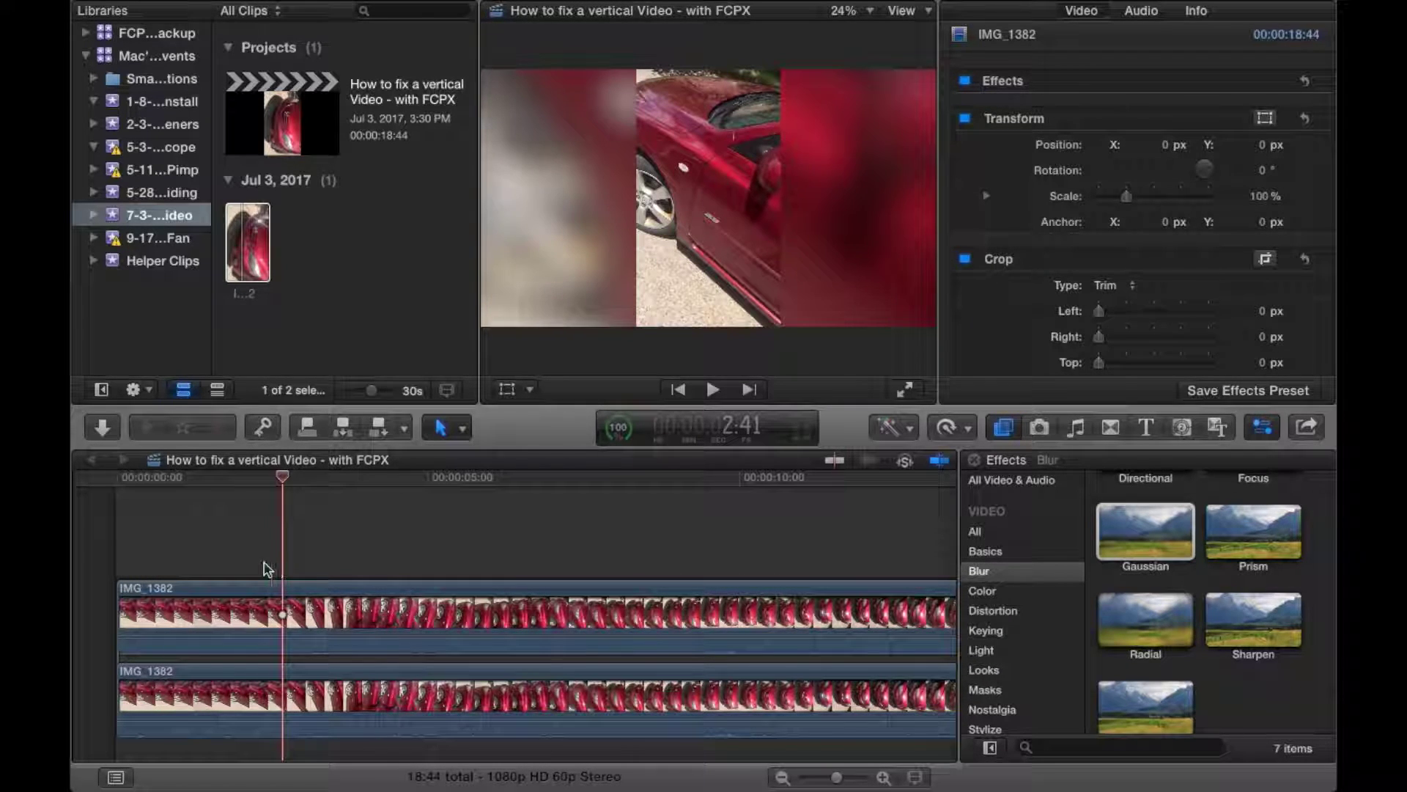
pyautogui.click(264, 569)
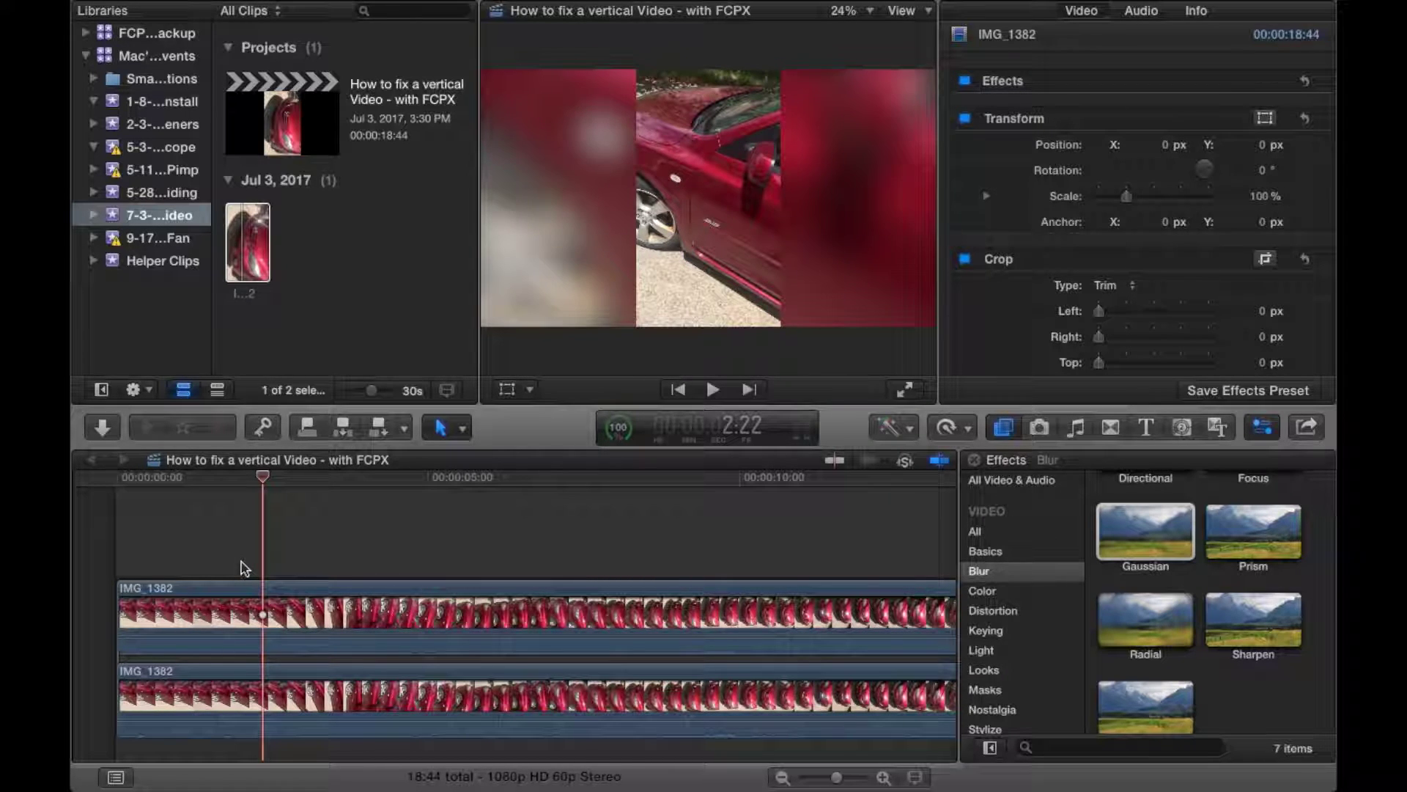
pyautogui.click(241, 569)
pyautogui.click(199, 572)
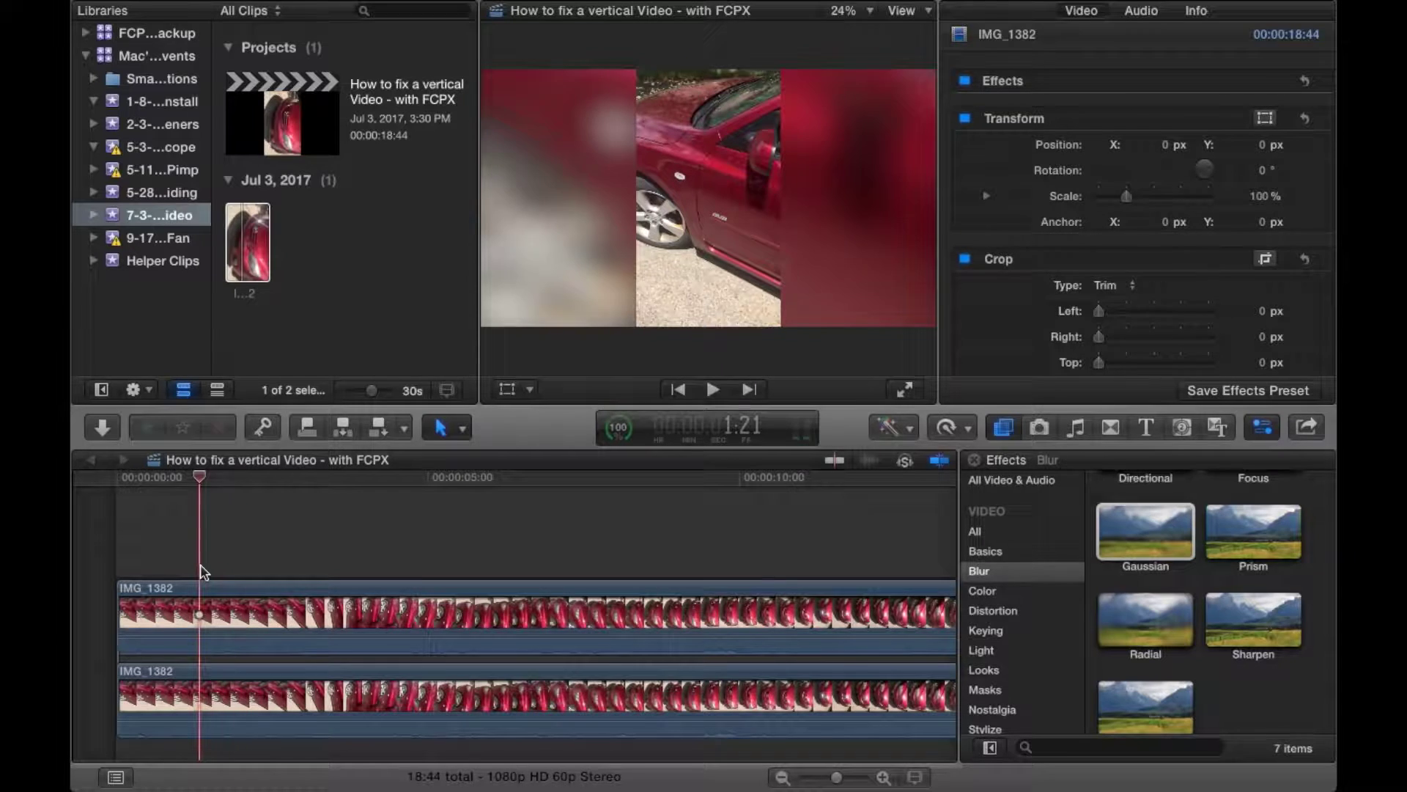
pyautogui.click(186, 573)
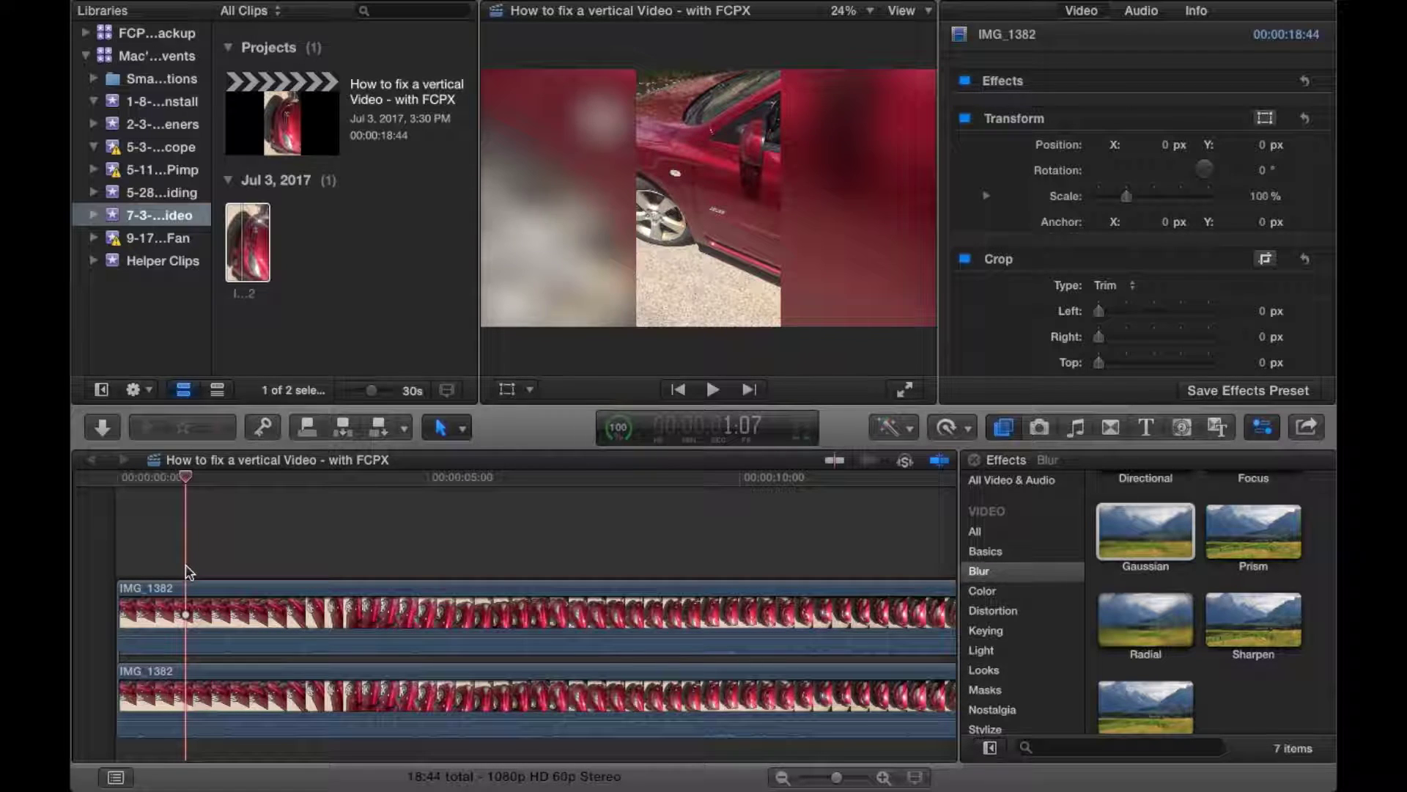
pyautogui.click(161, 572)
pyautogui.click(198, 571)
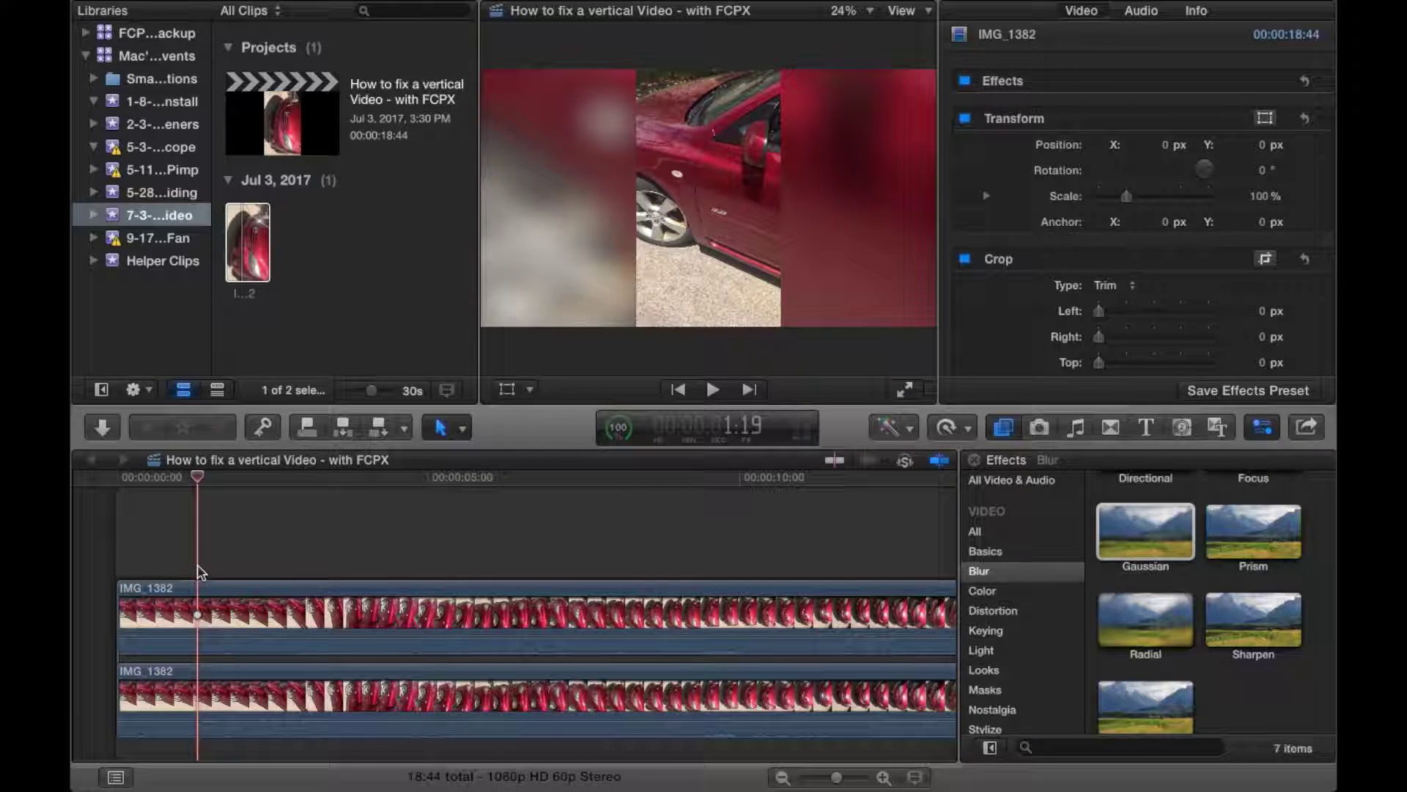
pyautogui.click(214, 572)
pyautogui.click(229, 571)
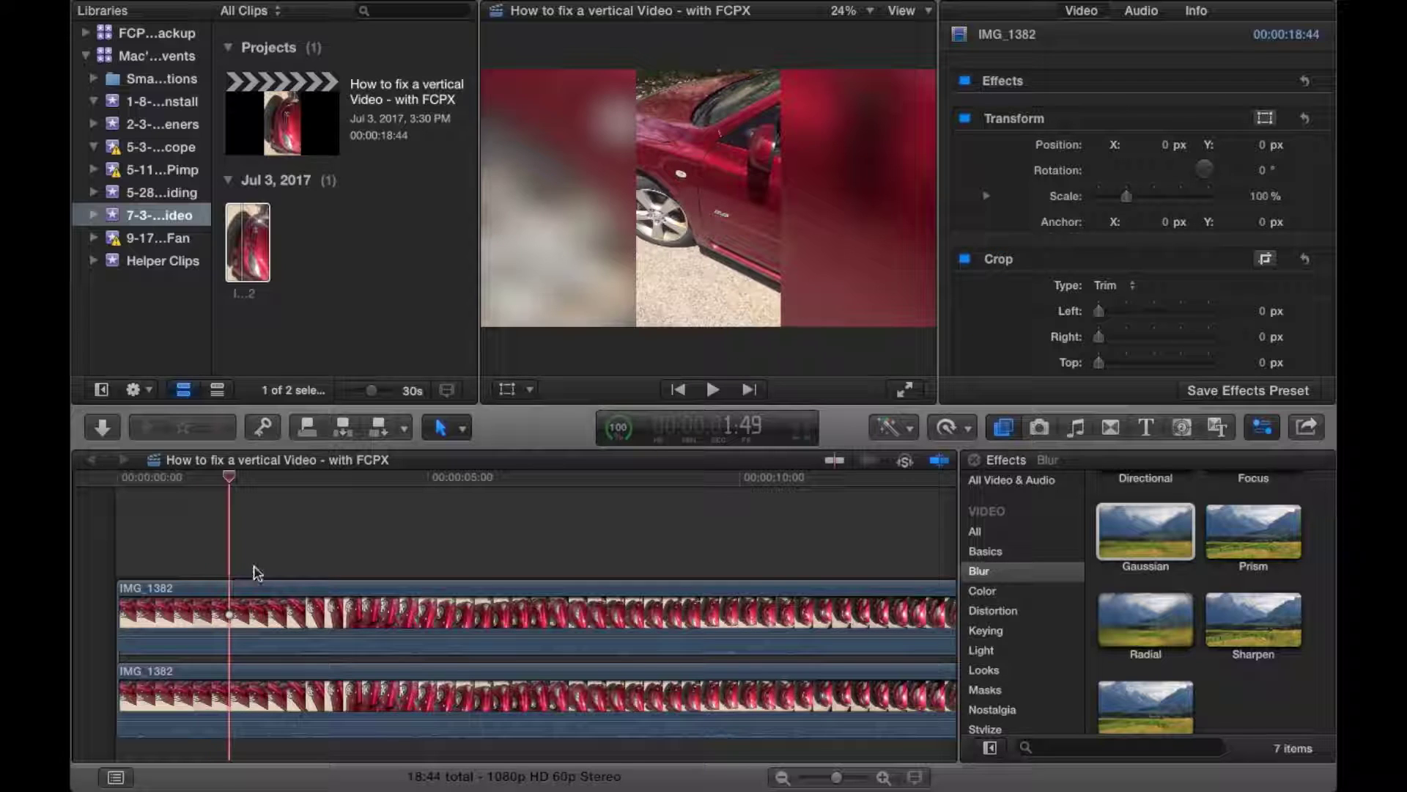
pyautogui.click(253, 573)
pyautogui.click(265, 571)
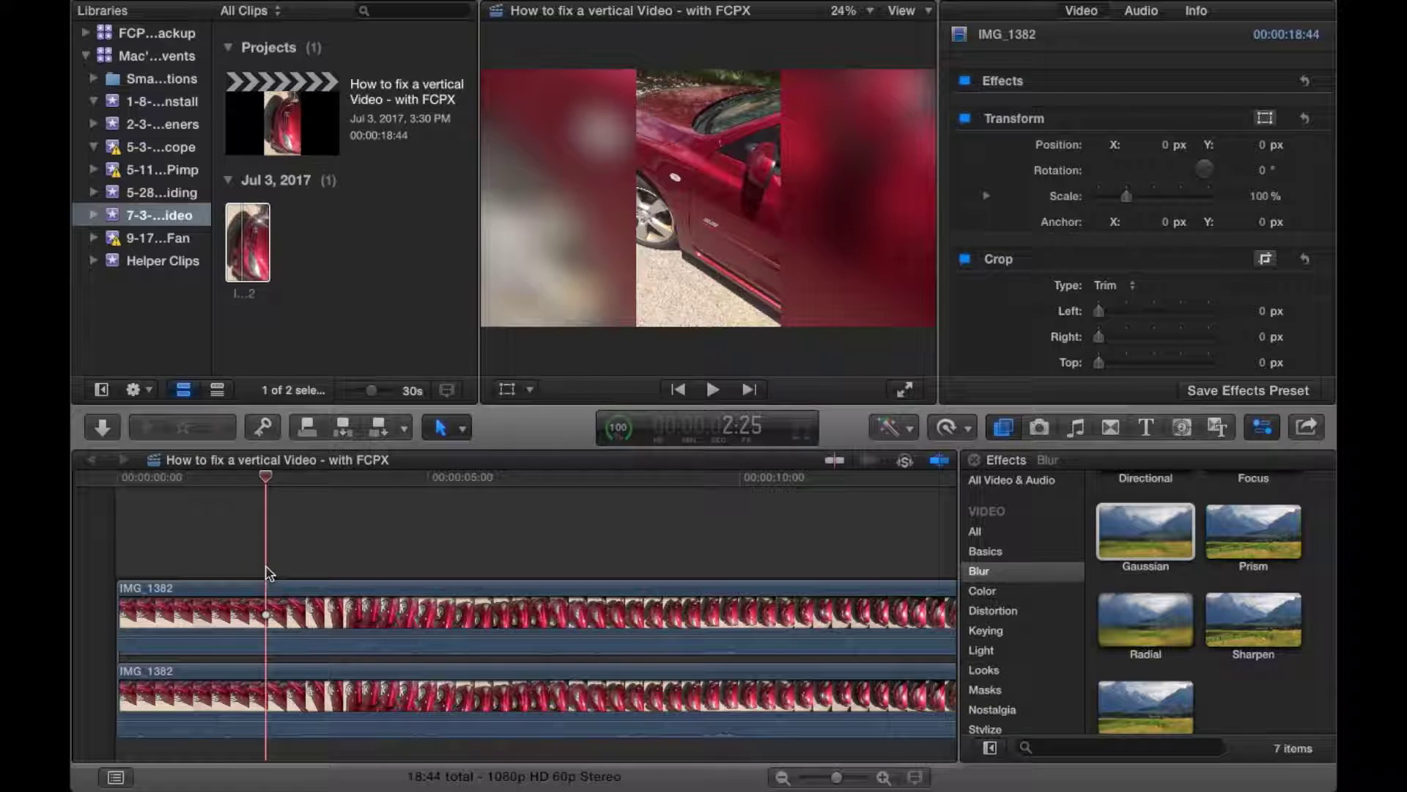
pyautogui.click(228, 571)
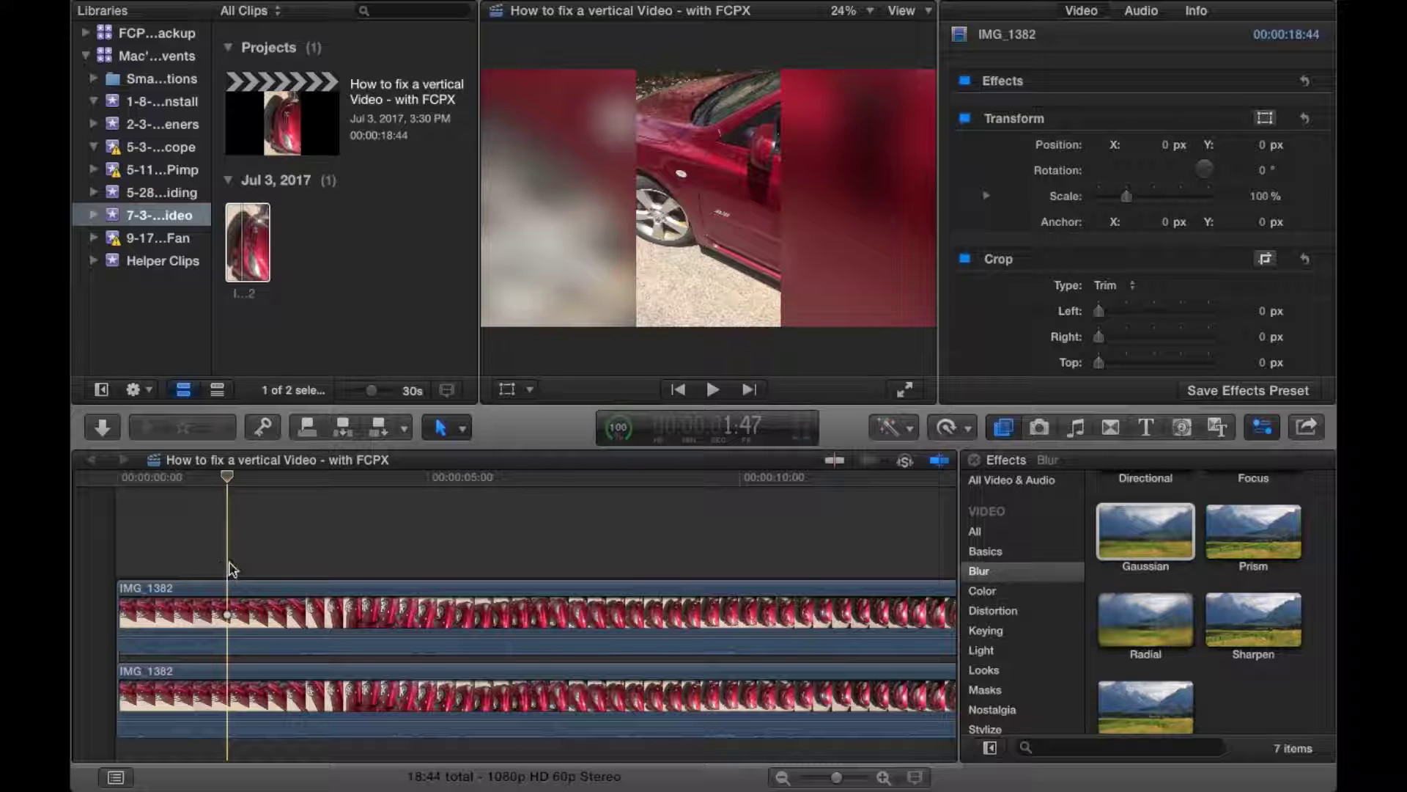
# Enable Transform controls and keyframe the sharp clip at 1:47 and 3:39.
pyautogui.click(508, 389)
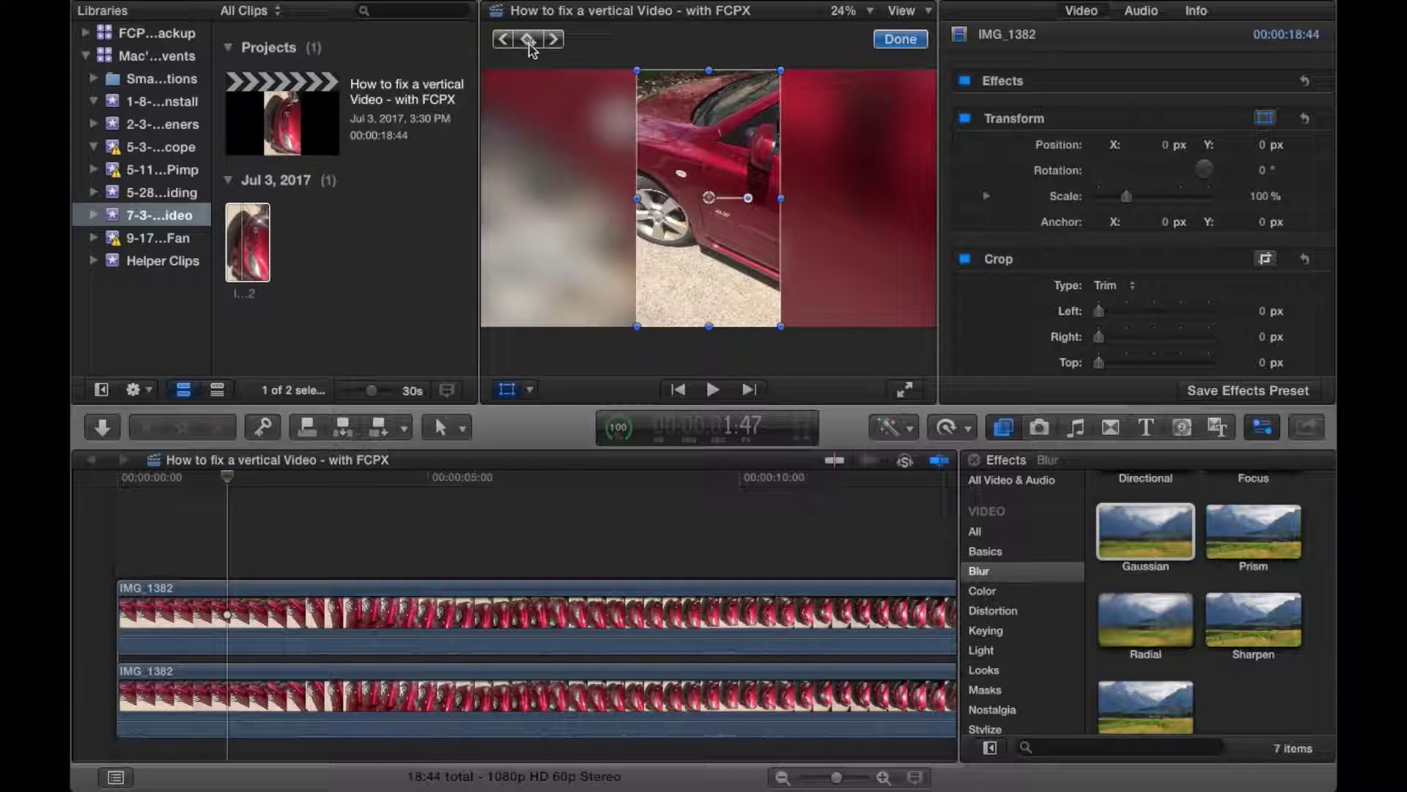
pyautogui.click(529, 40)
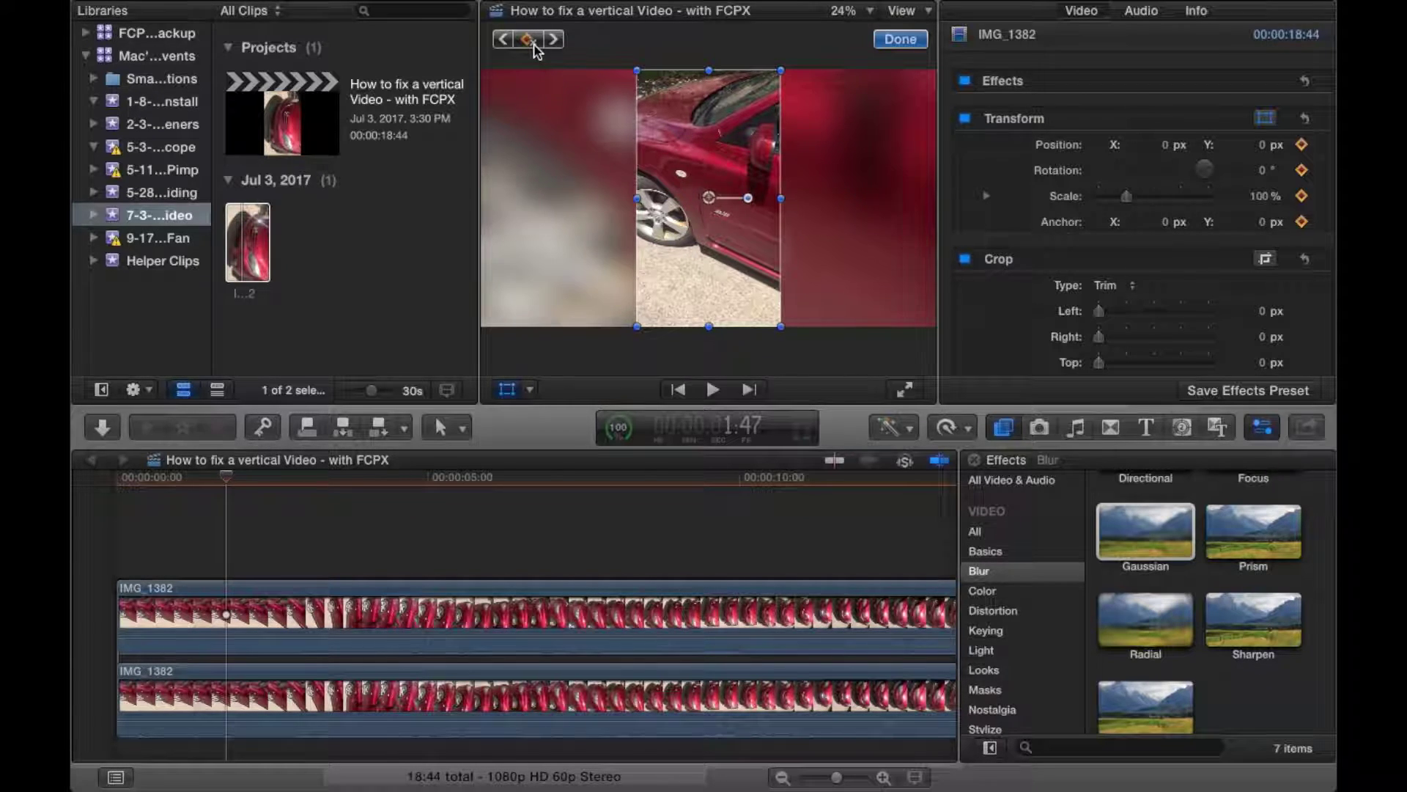
pyautogui.press('space')
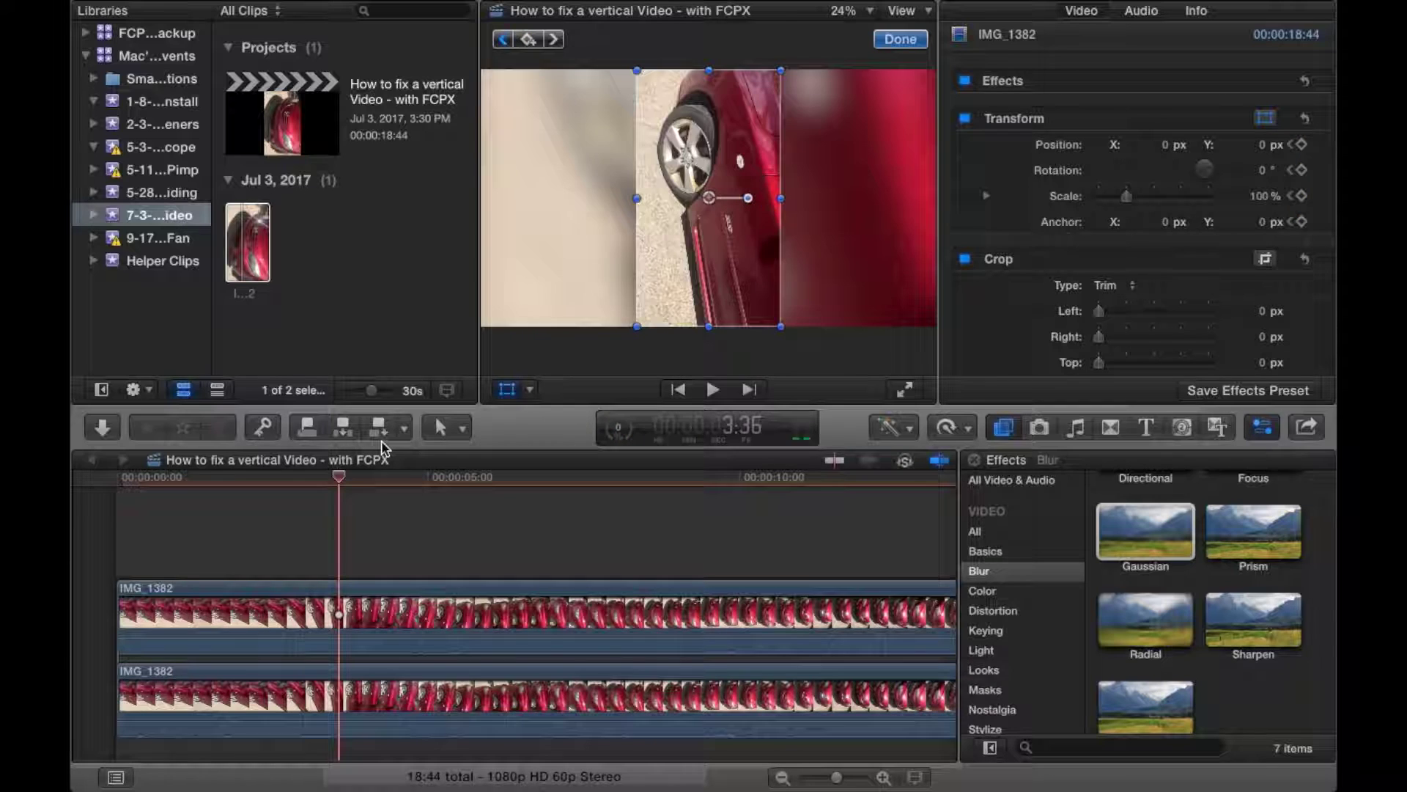
pyautogui.press('Right')
pyautogui.press('Right')
pyautogui.press('Right')
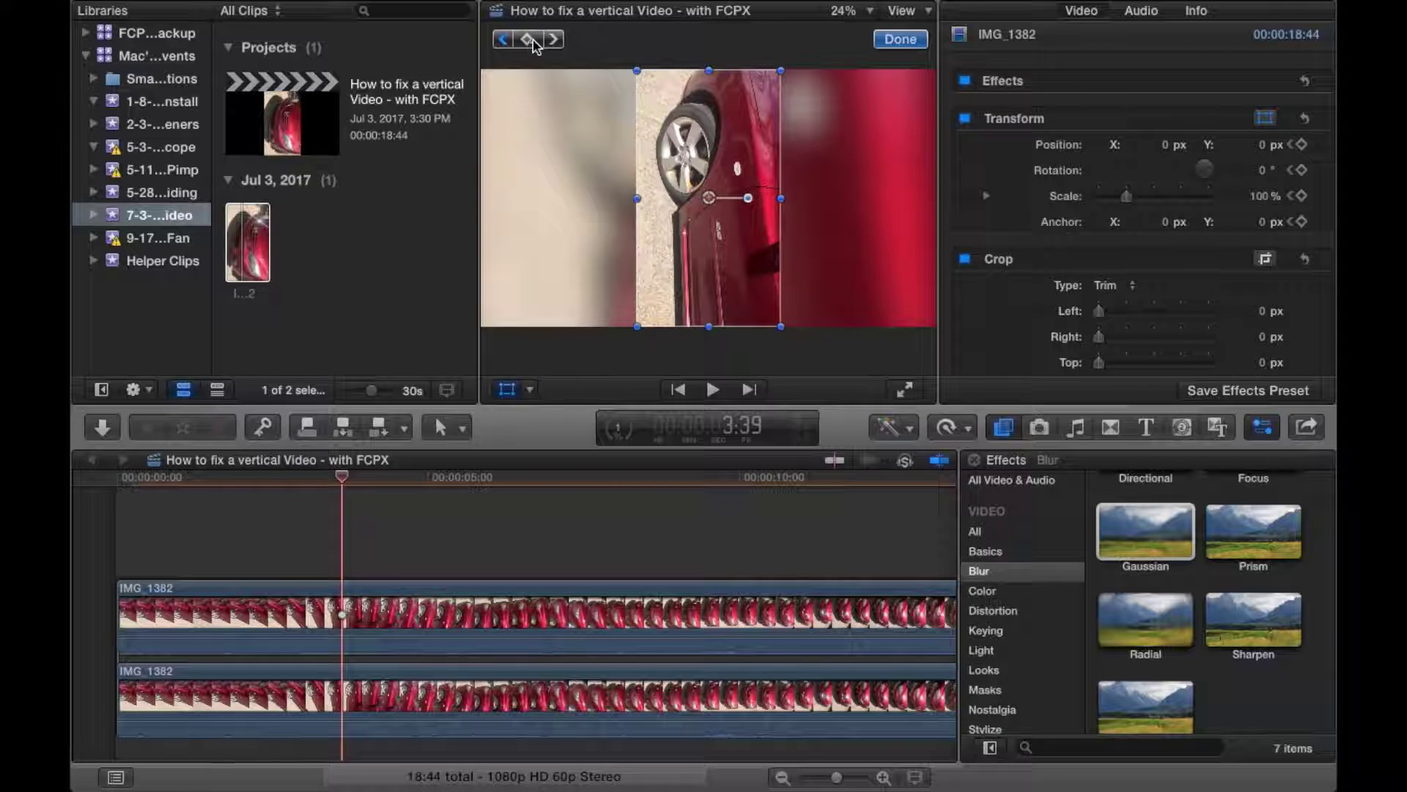
pyautogui.click(529, 40)
# Rotate the sharp car clip to about 90° at the 3:39 keyframe.
pyautogui.moveTo(750, 202); pyautogui.dragTo(754, 192)
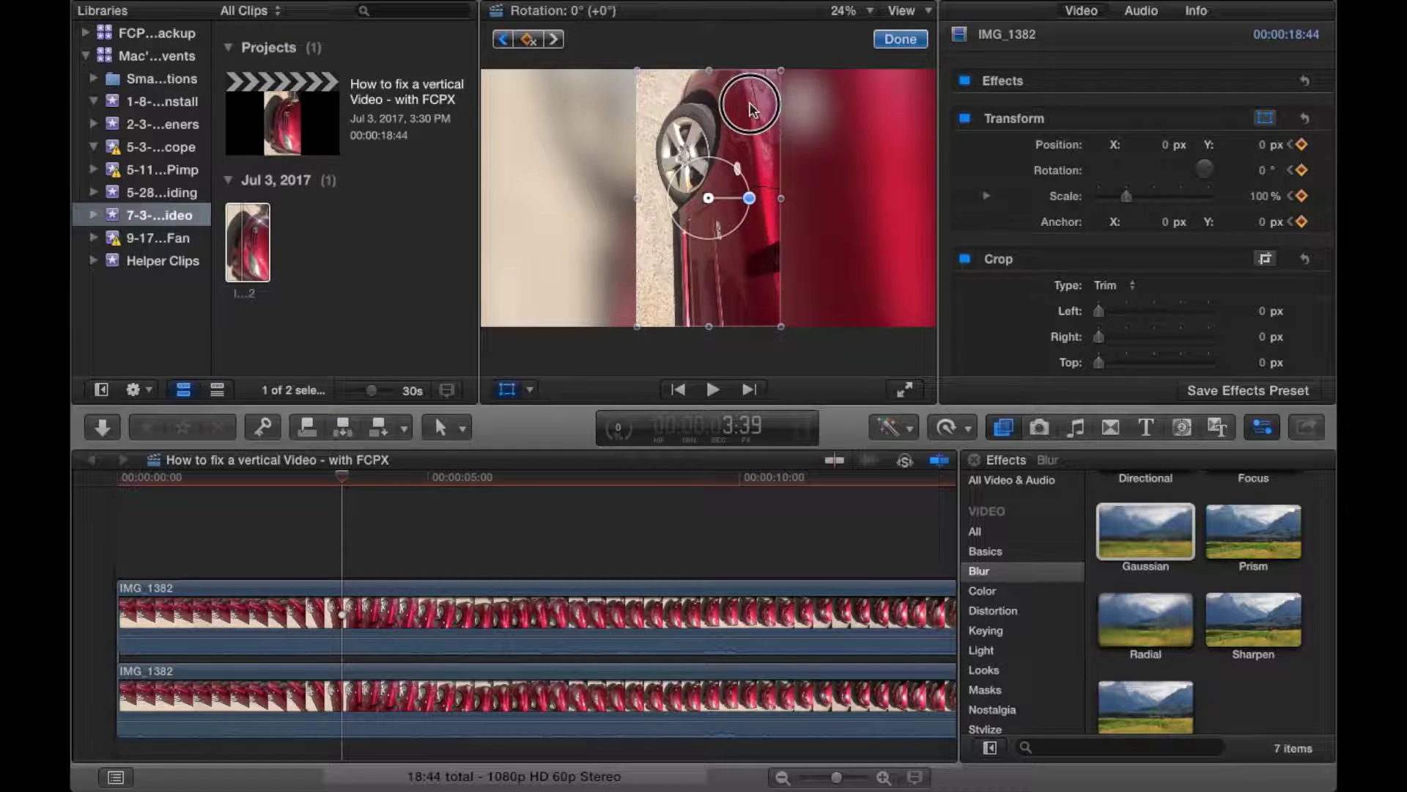
pyautogui.moveTo(756, 119)
pyautogui.mouseDown()
pyautogui.moveTo(705, 51)
pyautogui.moveTo(714, 33)
pyautogui.mouseUp()
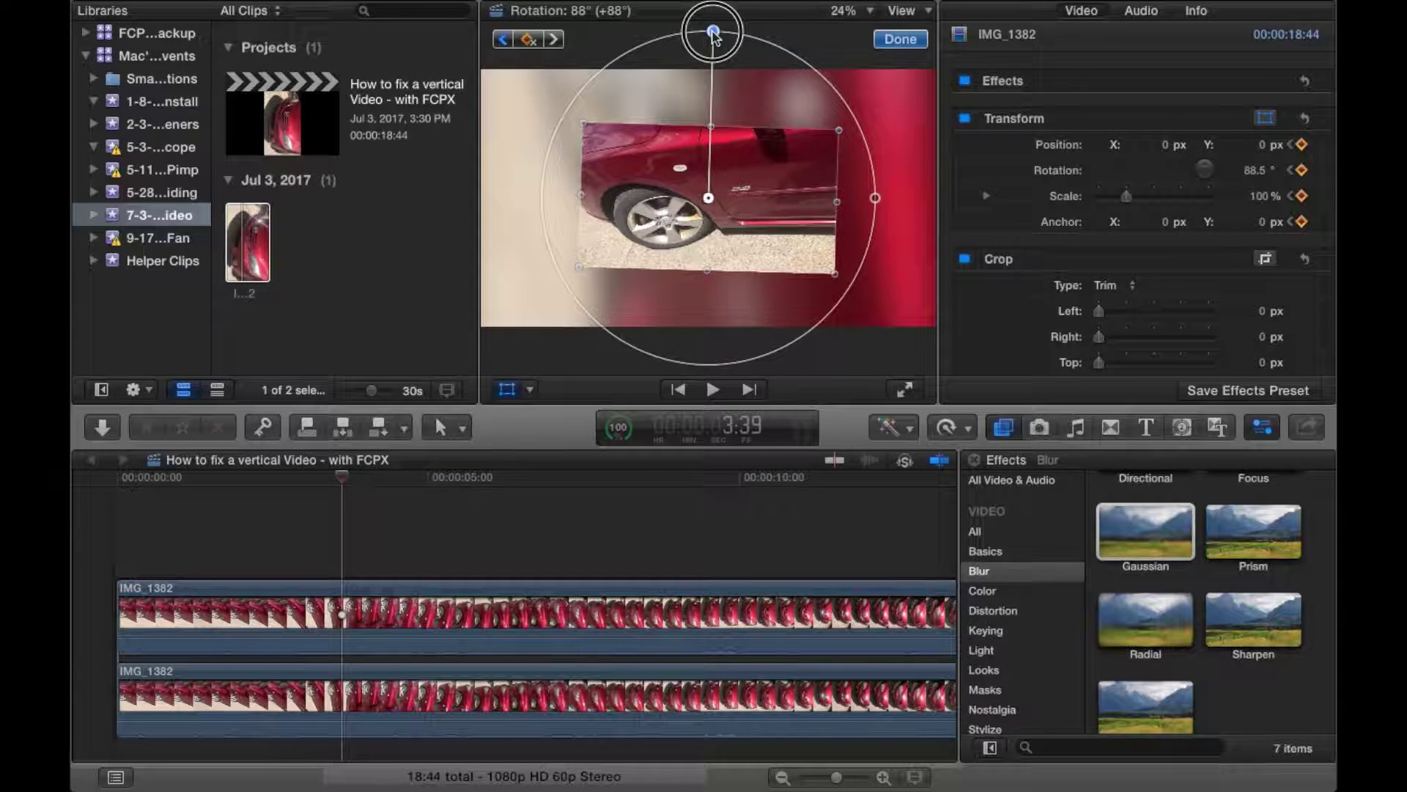
pyautogui.moveTo(713, 33); pyautogui.dragTo(711, 36)
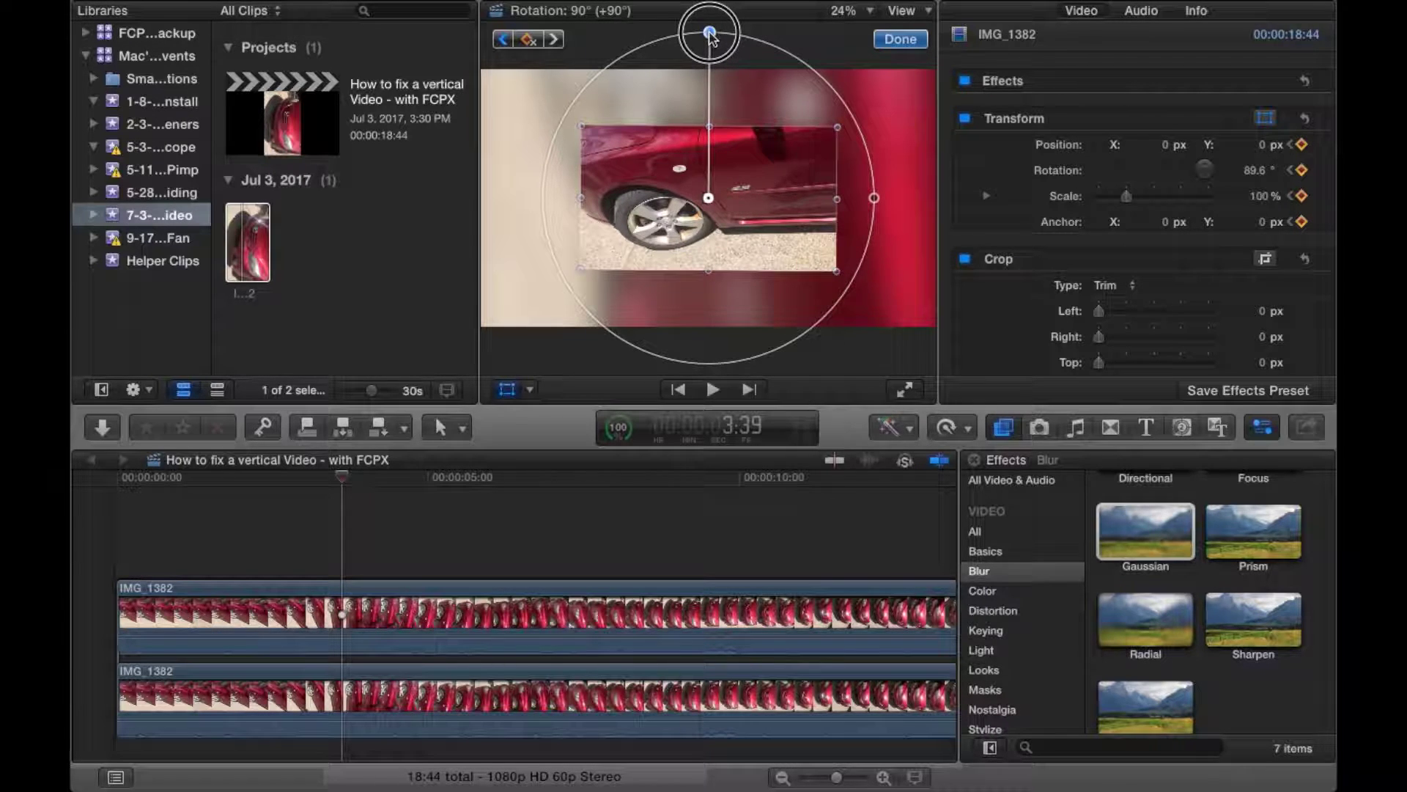
pyautogui.moveTo(711, 35); pyautogui.dragTo(711, 36)
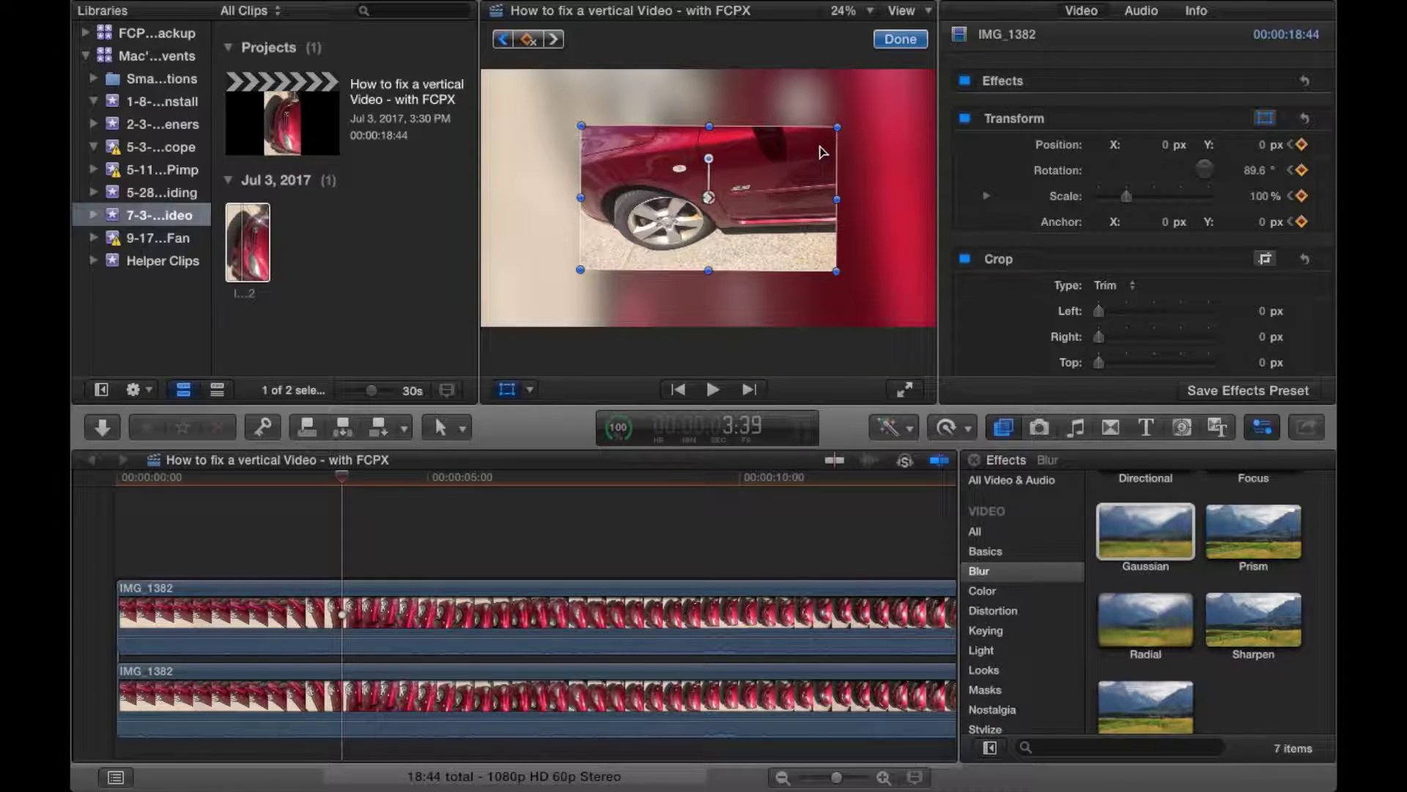
# Scale the rotated car clip to about 176.5% so it fills the frame.
pyautogui.moveTo(839, 133); pyautogui.dragTo(933, 72)
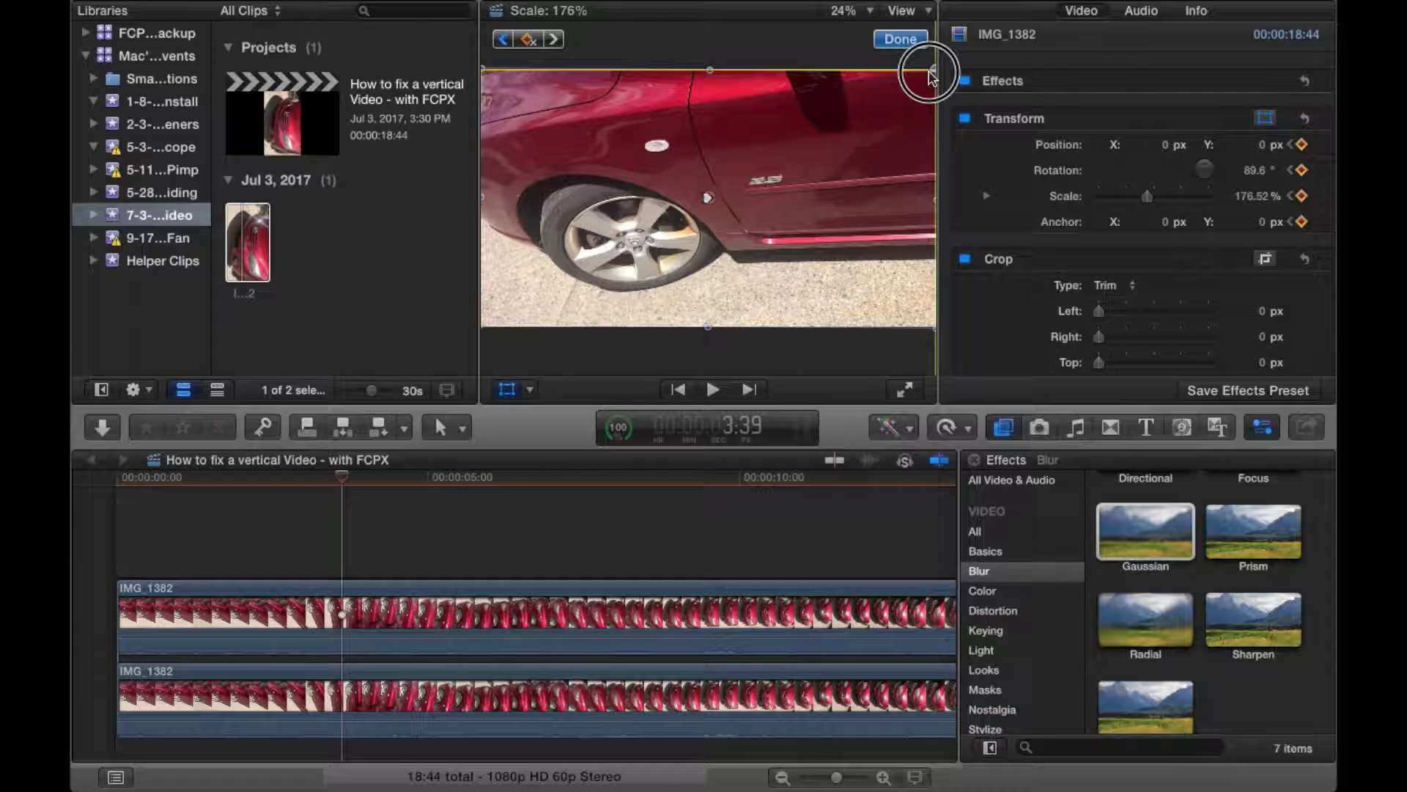
pyautogui.moveTo(934, 72)
pyautogui.mouseDown()
pyautogui.moveTo(924, 79)
pyautogui.moveTo(934, 73)
pyautogui.mouseUp()
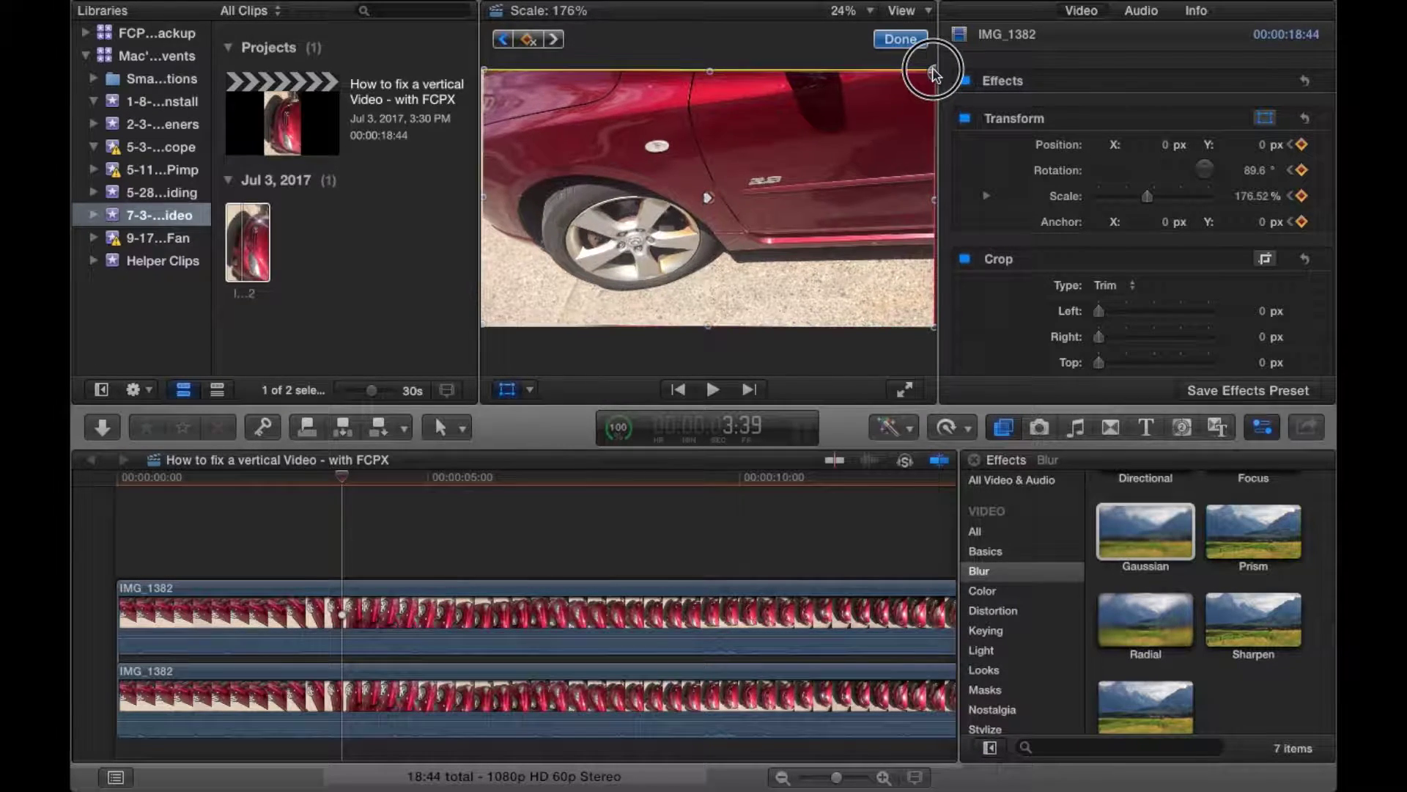